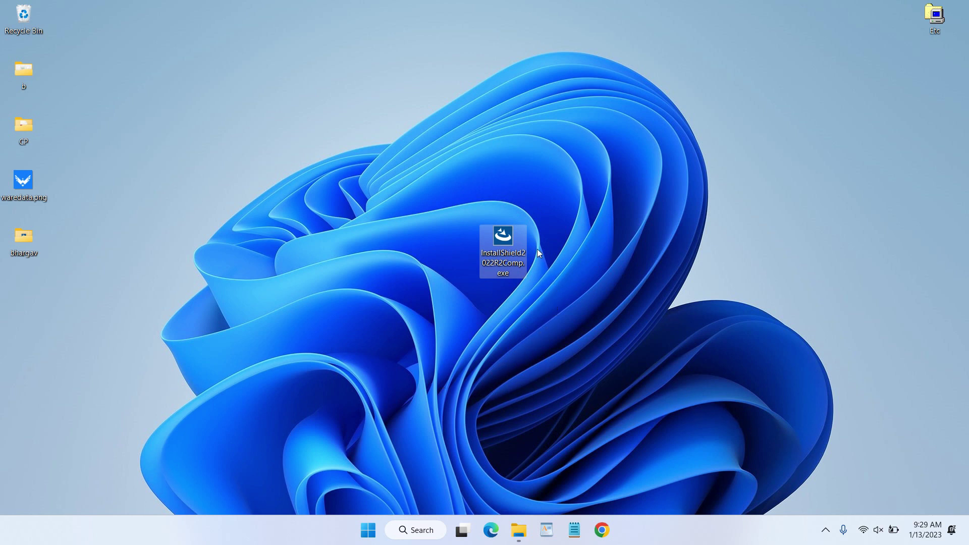
Install InstallShield 2022 R2, accepting the purchase agreement, default destination folder and English (United States) runtime language, and finish with launching it enabled
mouse_move(513, 238)
double_click(513, 239)
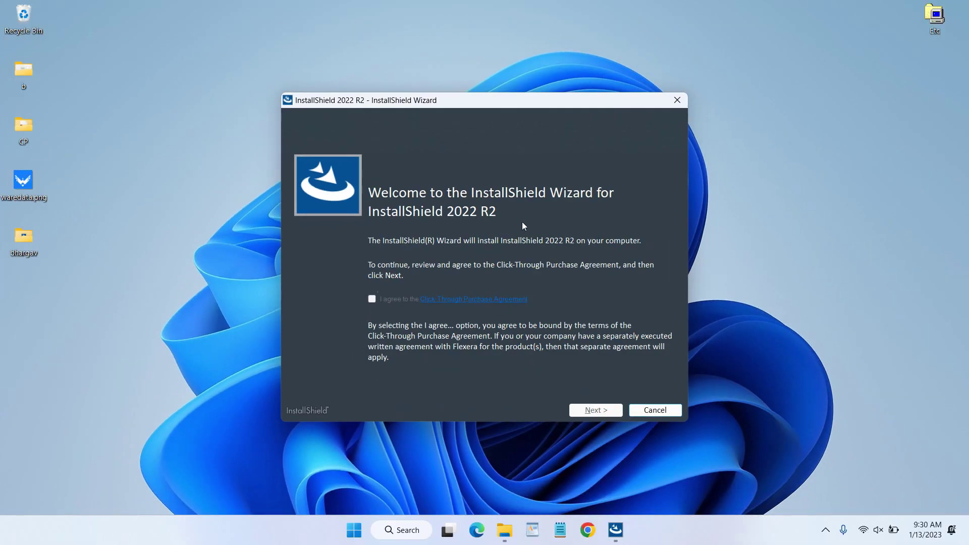
click(370, 300)
click(590, 411)
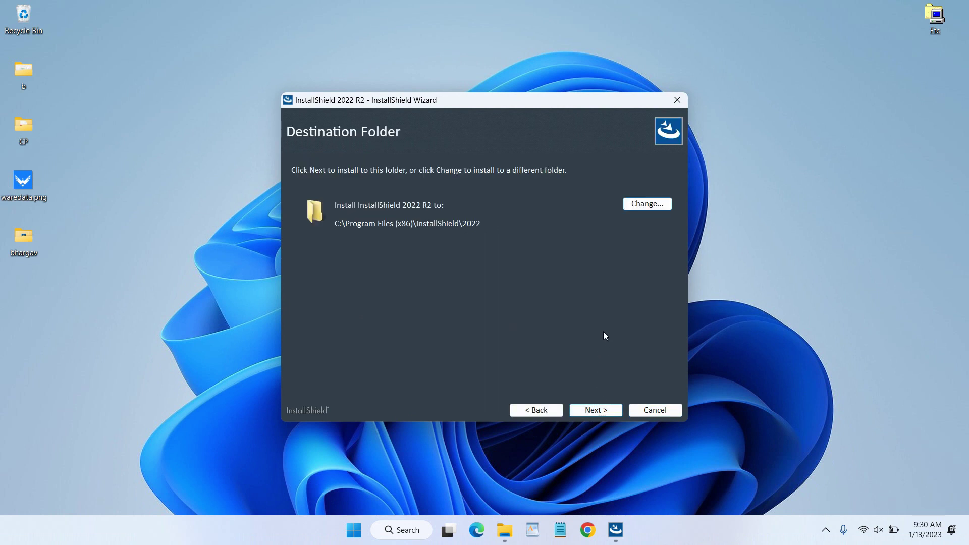
click(596, 412)
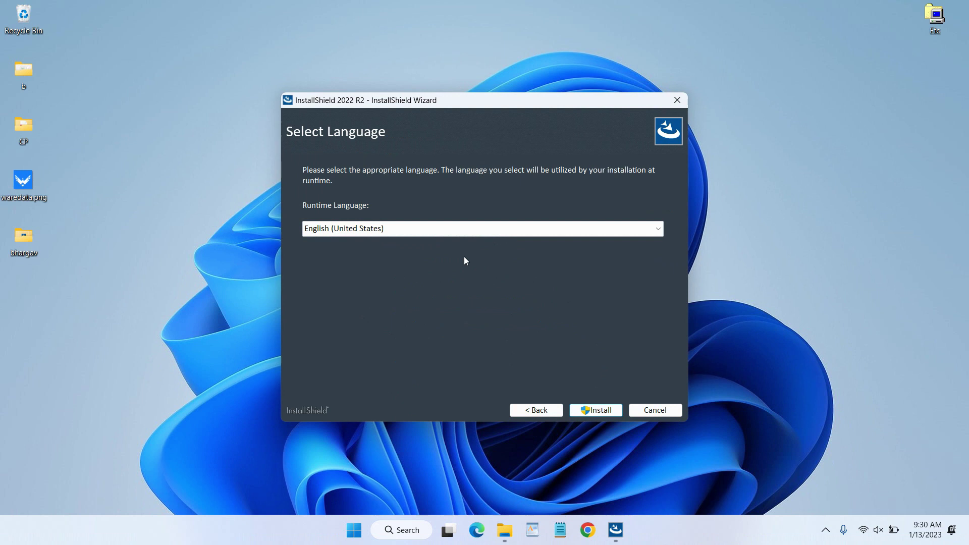
click(609, 410)
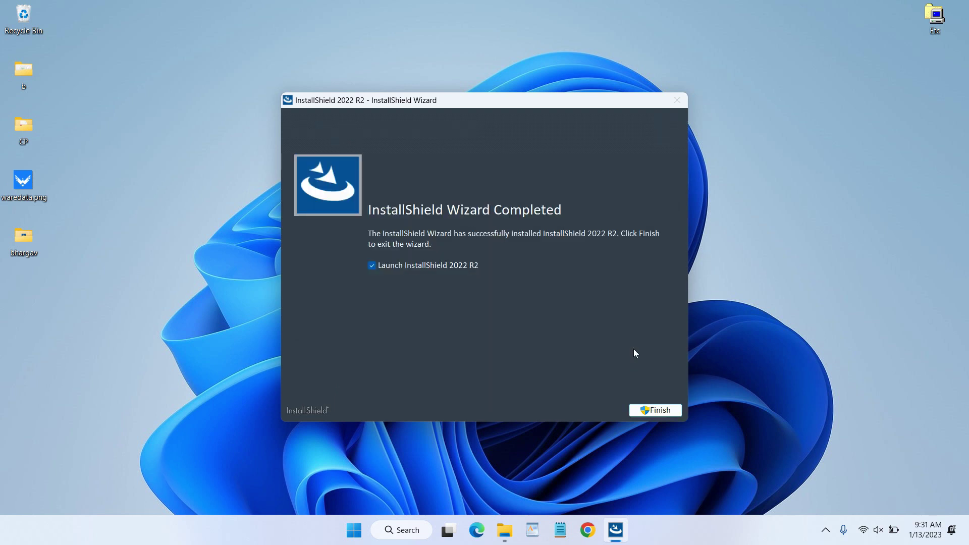
click(658, 410)
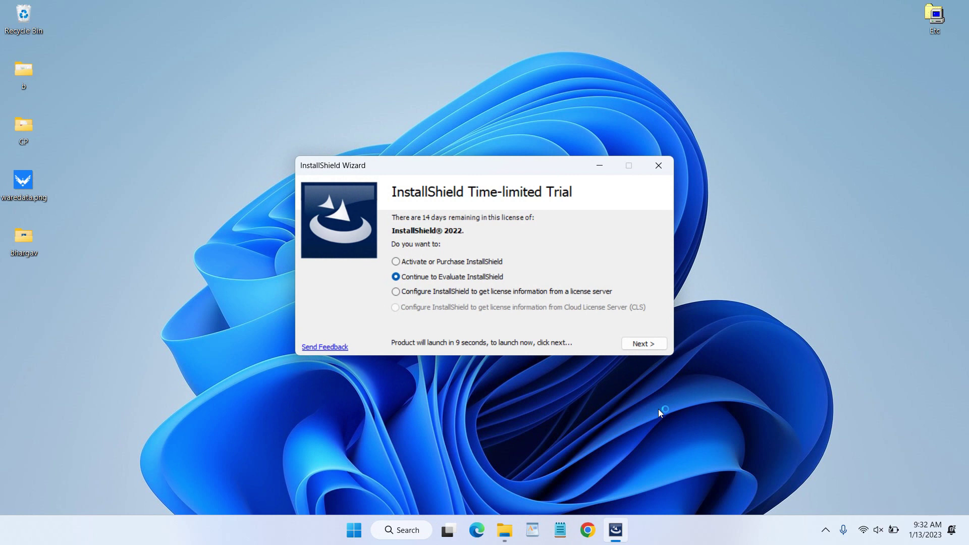
Continue evaluating InstallShield under the time-limited trial, view its start page maximized, and close the program
click(427, 264)
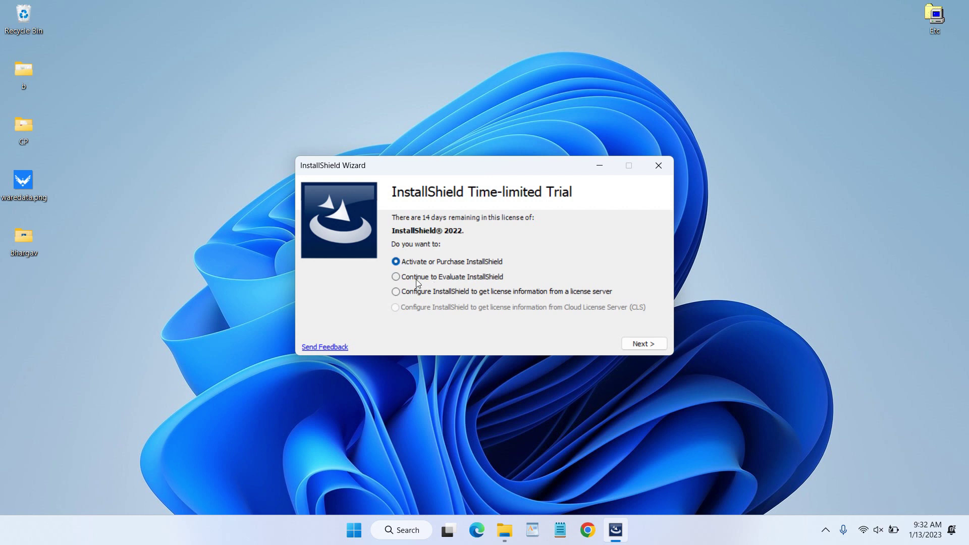
click(396, 278)
click(654, 346)
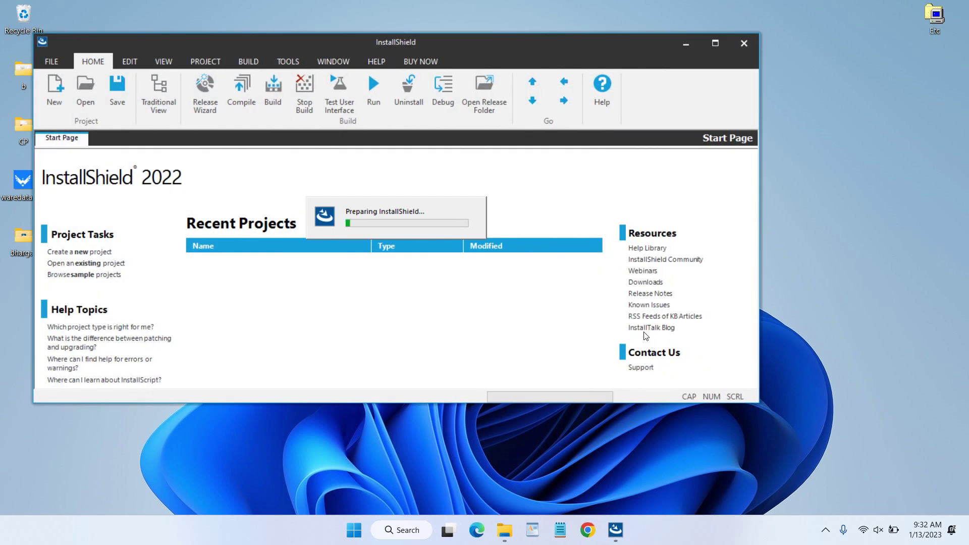
click(715, 44)
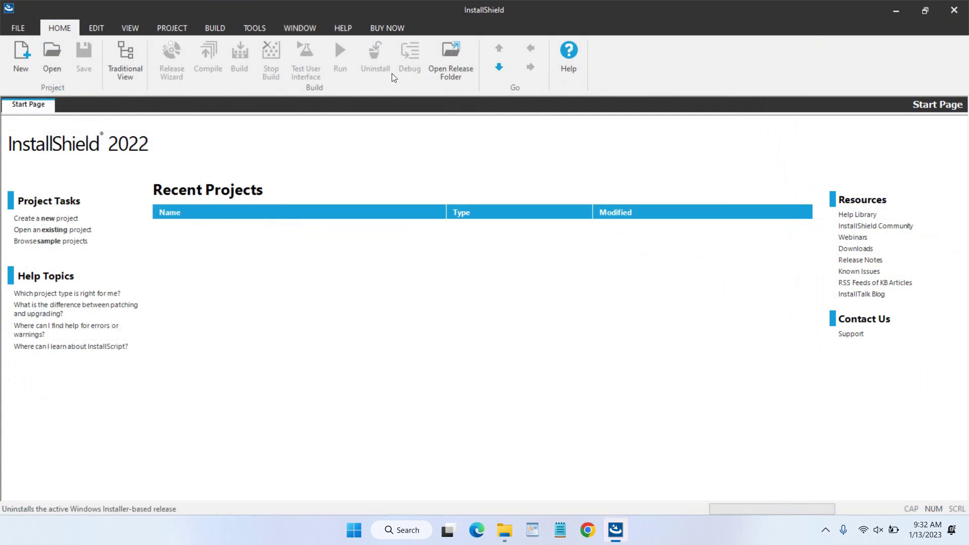
click(954, 10)
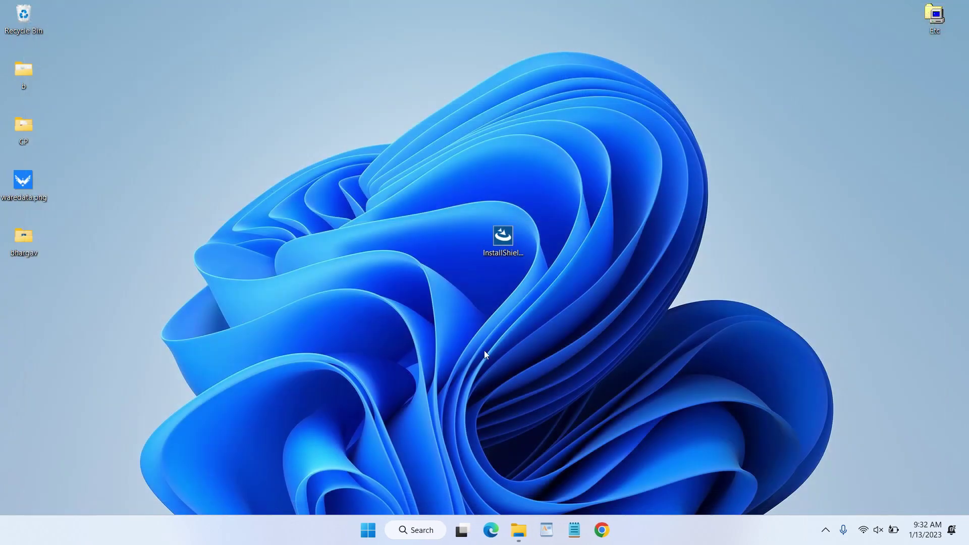
Find and launch Visual Studio 2022, maximize its start window and begin creating a new project
click(373, 522)
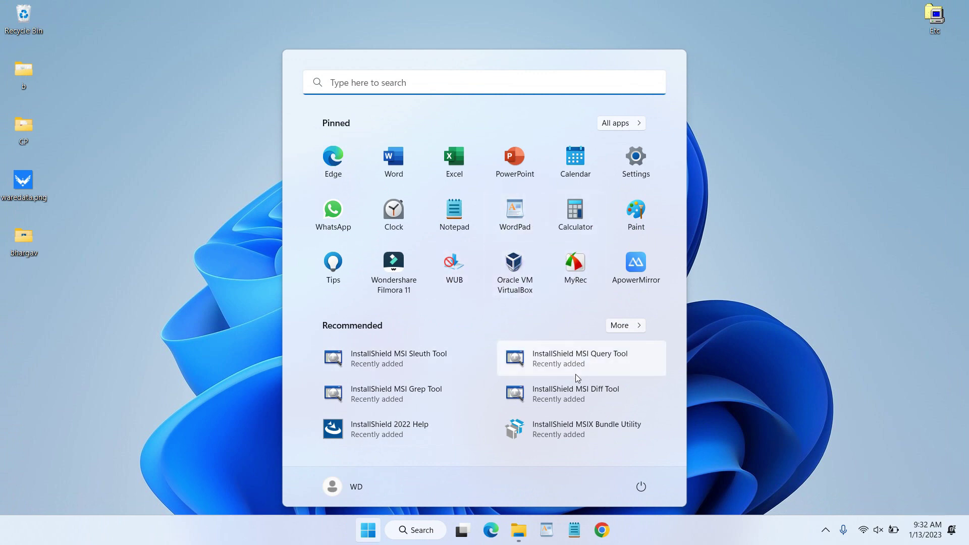
click(395, 85)
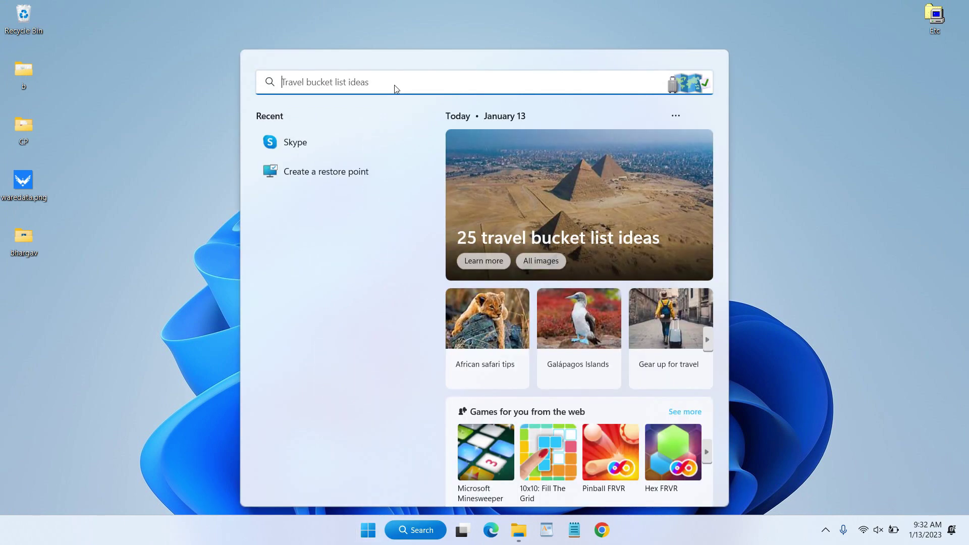
text(visual s)
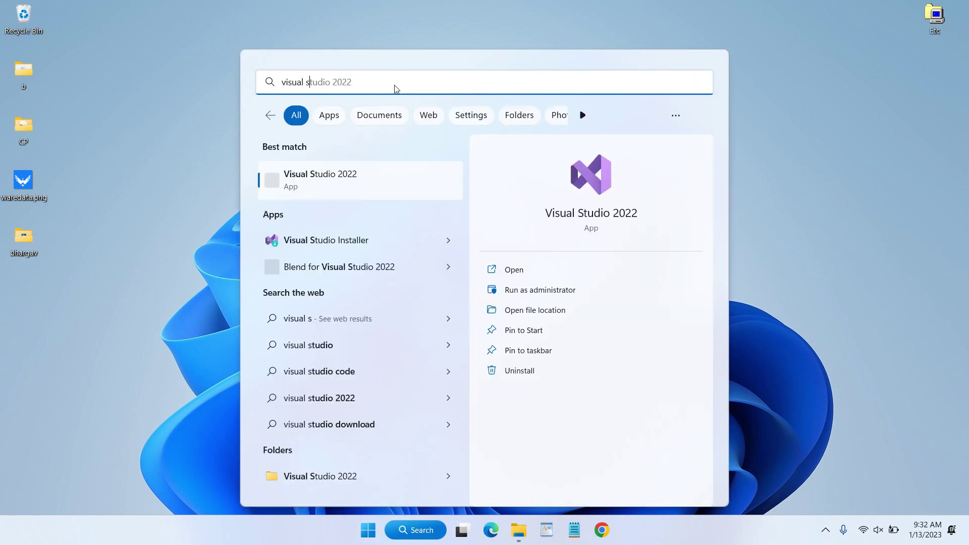
text(tud)
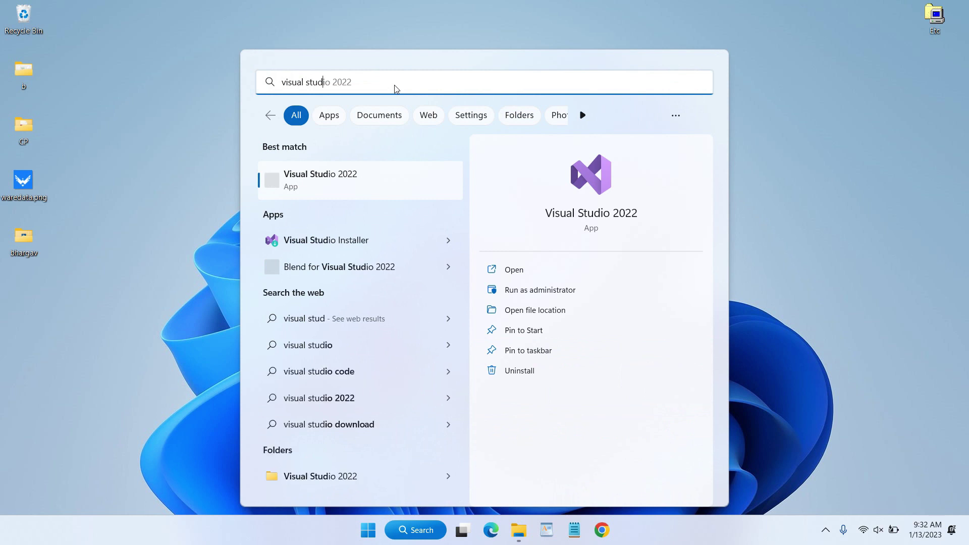
text(io)
key(BackSpace)
key(BackSpace)
text(io)
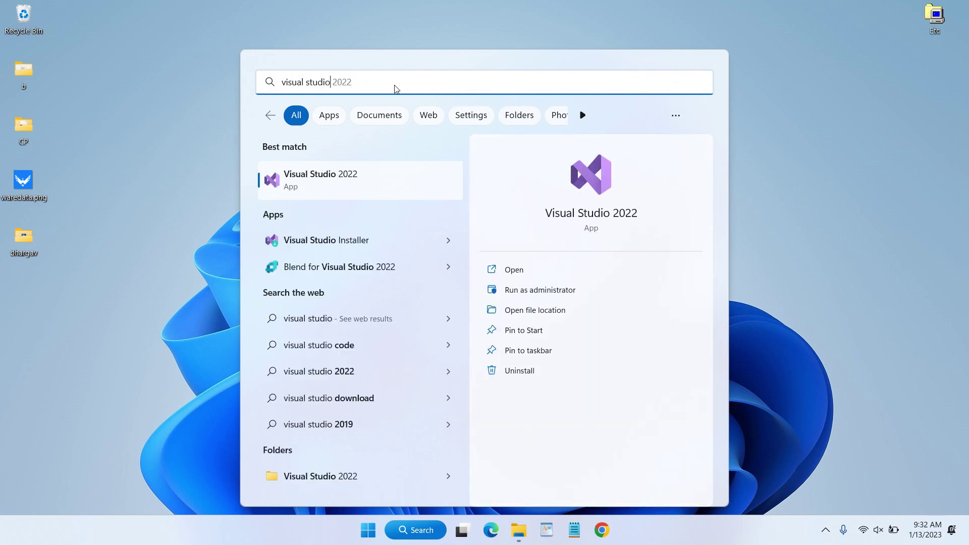
click(386, 186)
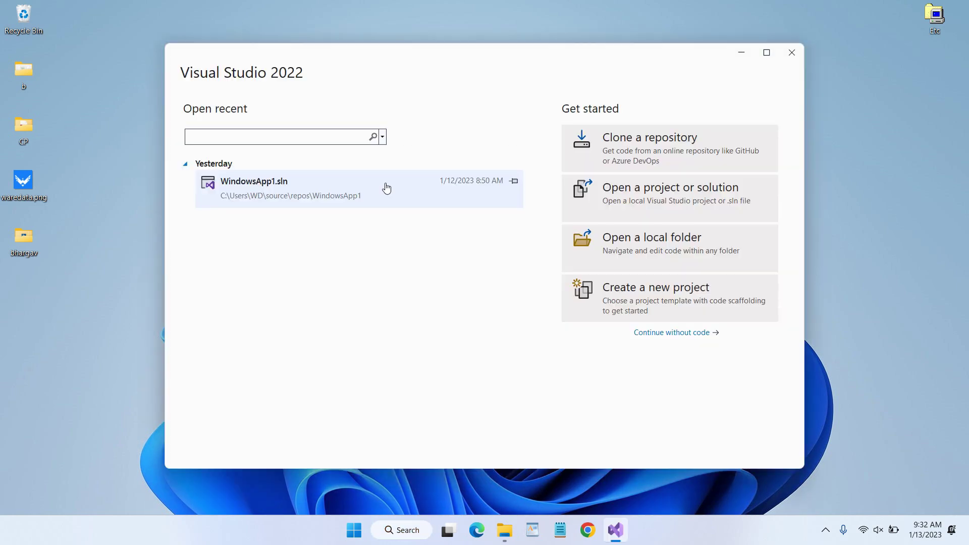
click(776, 57)
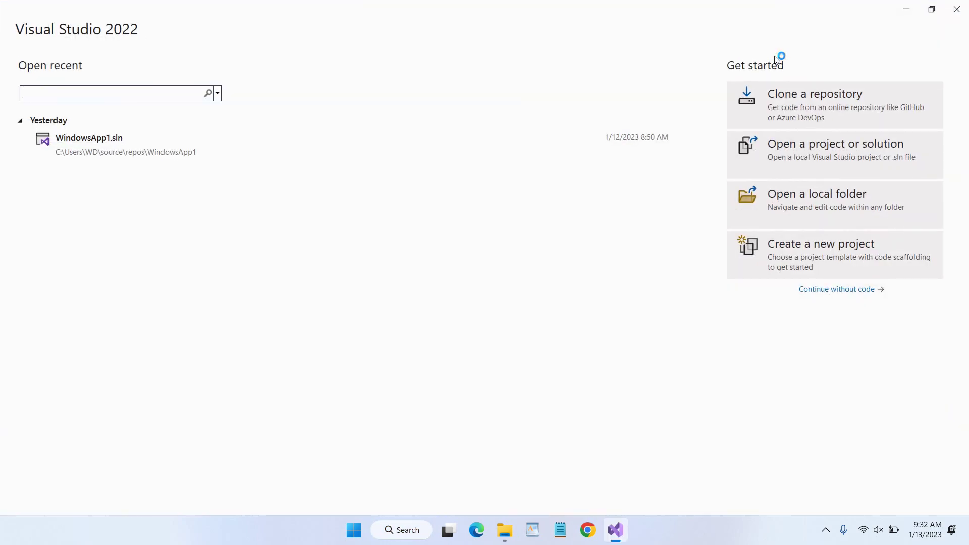
click(816, 258)
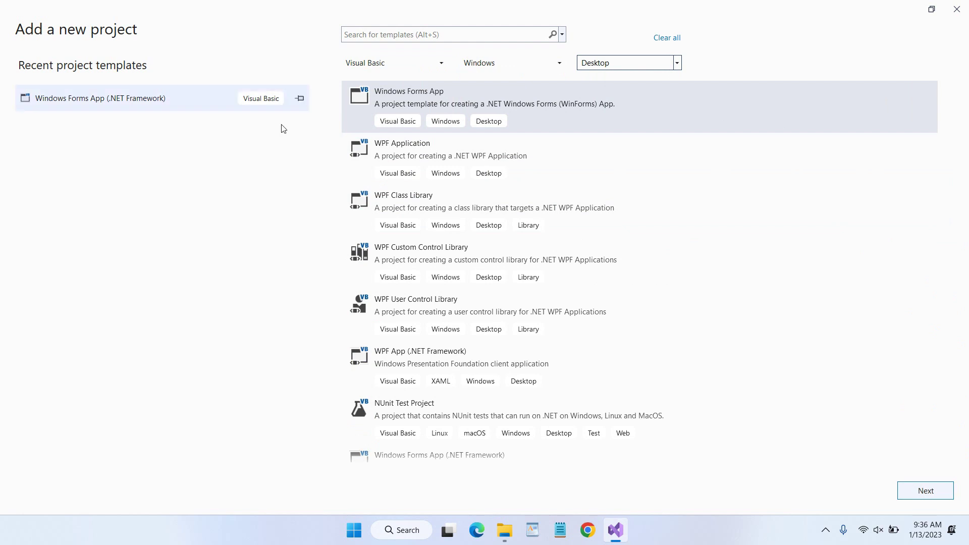
Set the project template filters to all project types, all platforms and all languages
click(676, 63)
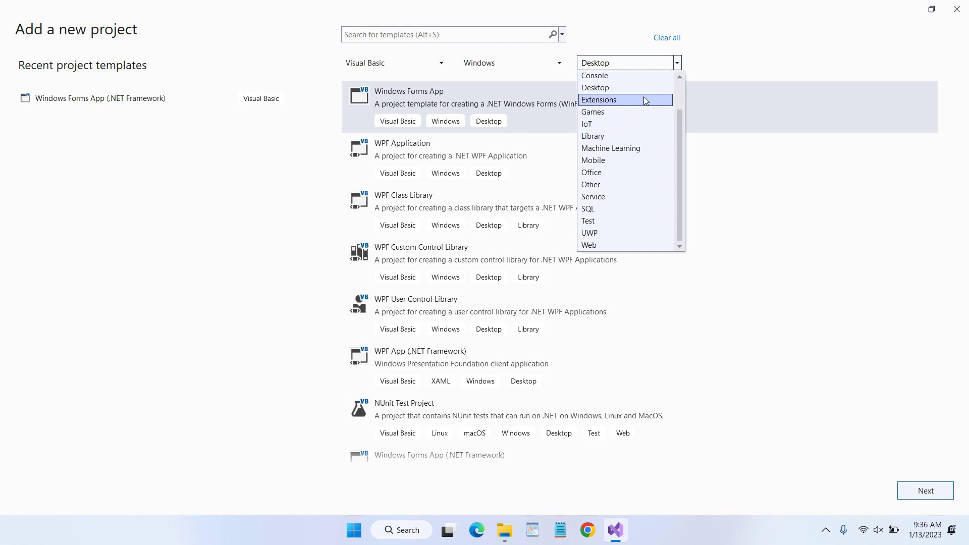
scroll(643, 96, up, 3)
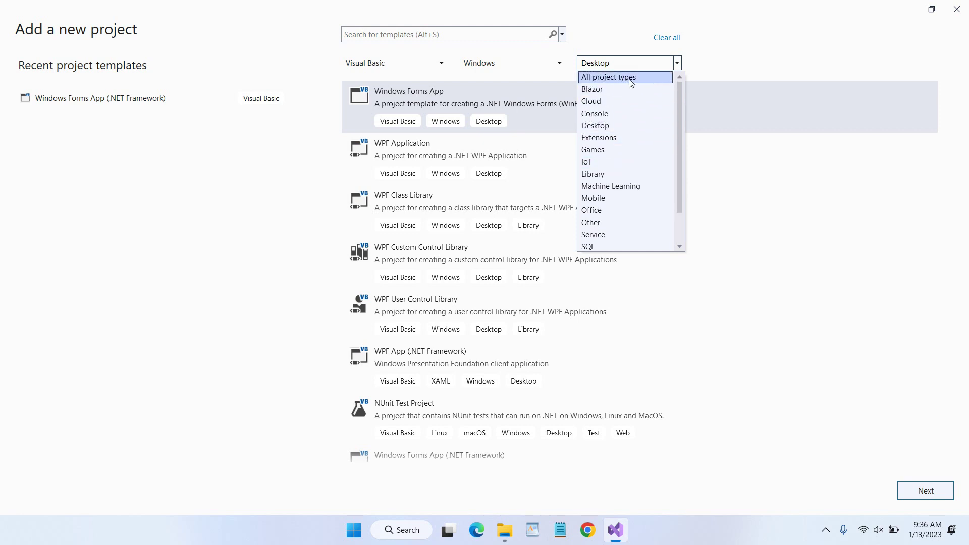
click(600, 76)
click(560, 64)
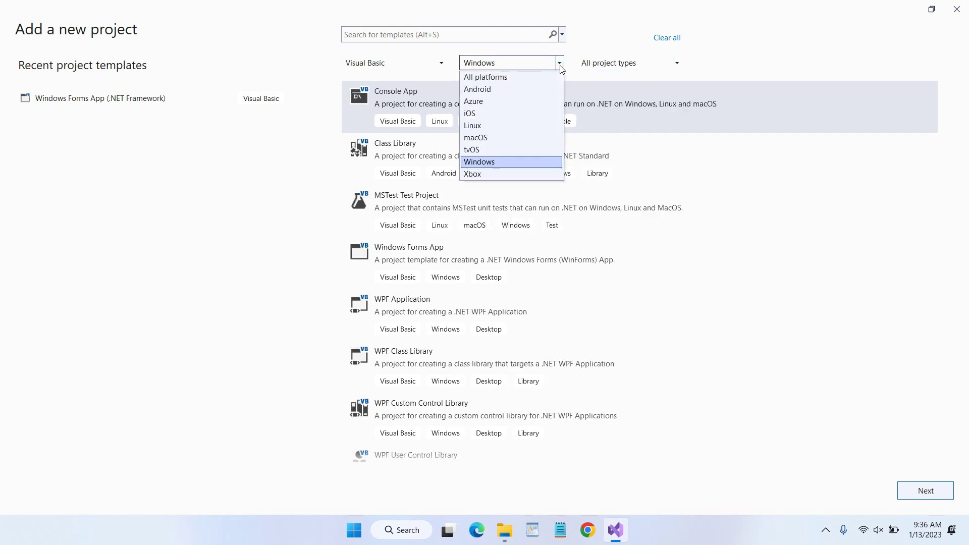
click(535, 78)
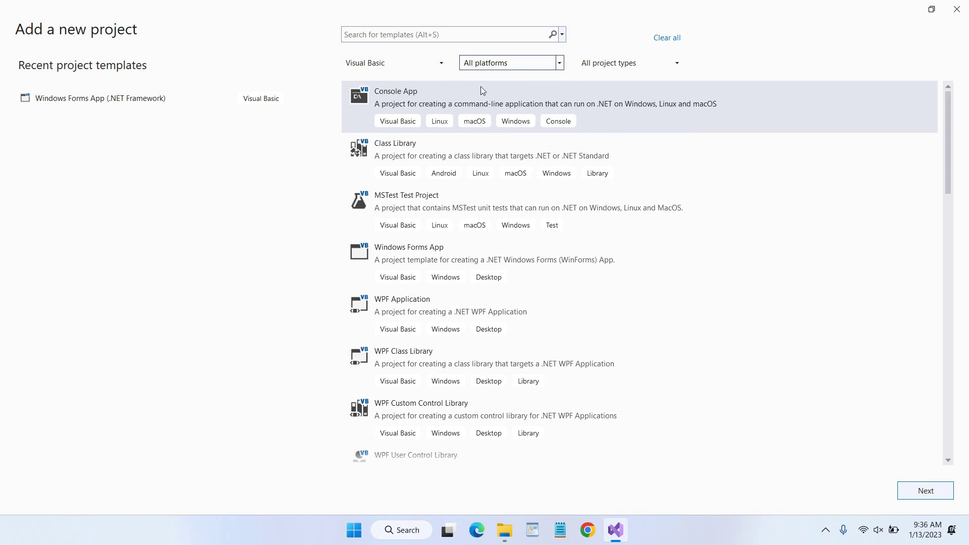
click(441, 63)
click(413, 78)
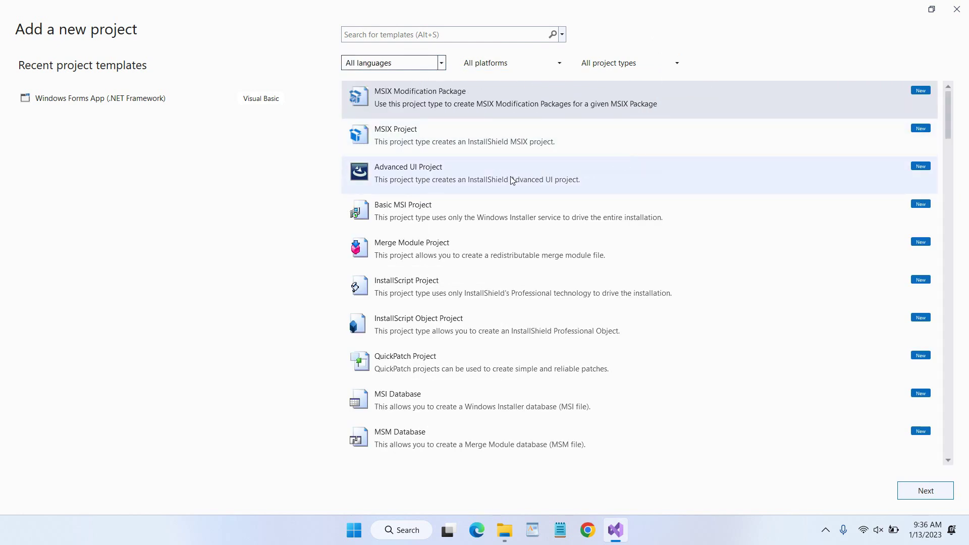
Select the Advanced UI Project template and look through the list of project templates
click(399, 172)
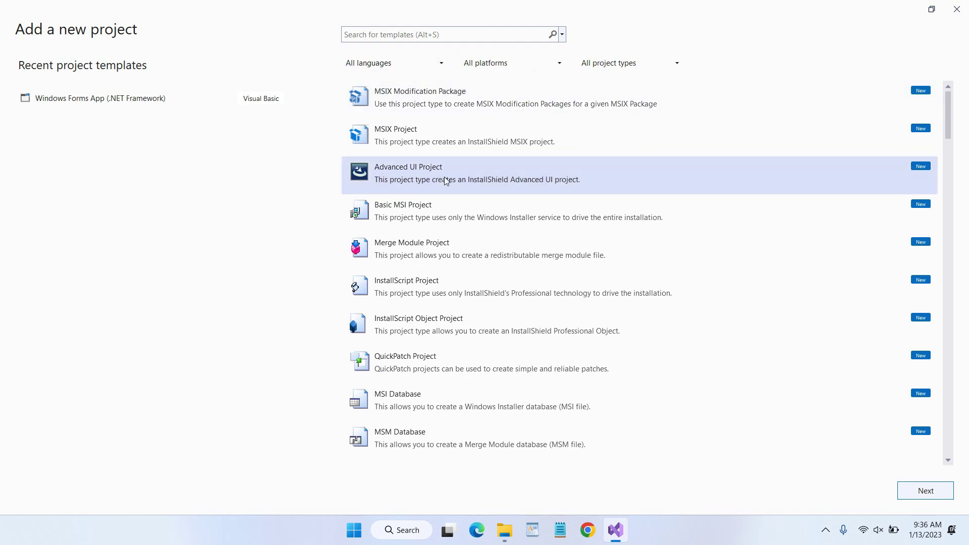
scroll(444, 177, down, 5)
scroll(444, 177, up, 5)
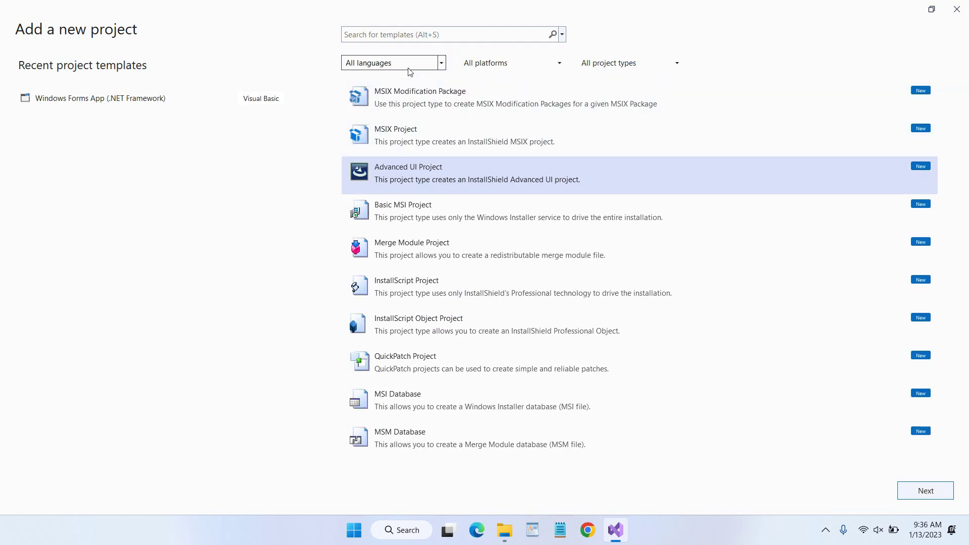
Search the project templates for "install" and review the matching project types
click(414, 35)
text(install)
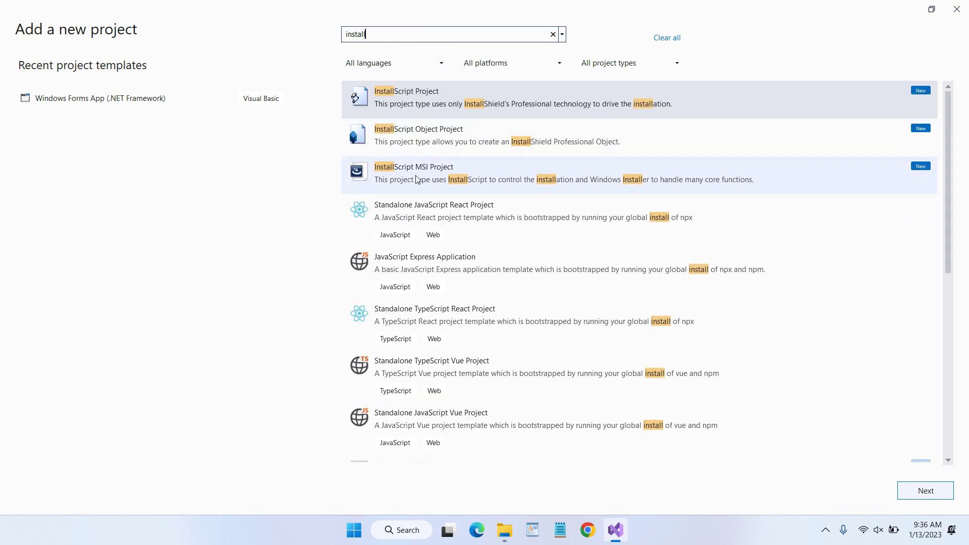
scroll(545, 182, down, 5)
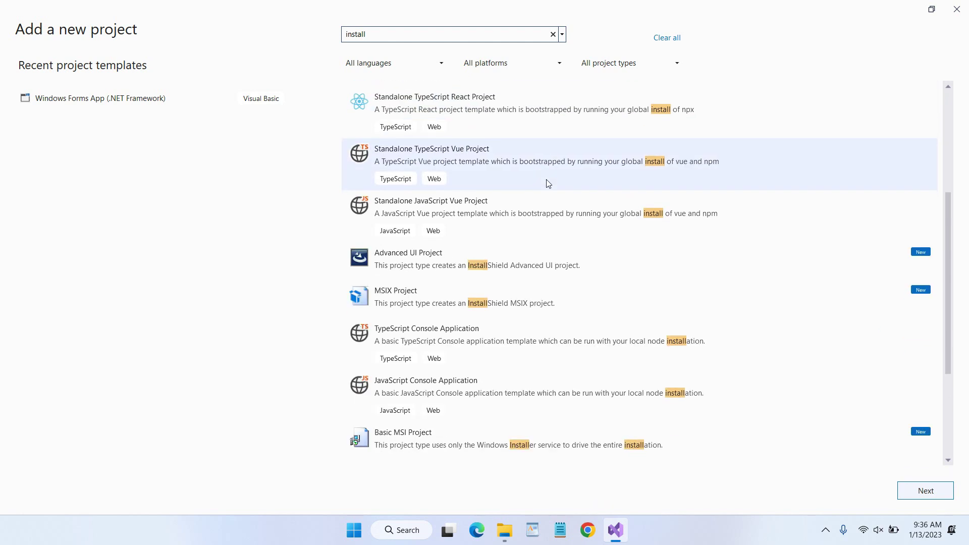
scroll(548, 183, down, 3)
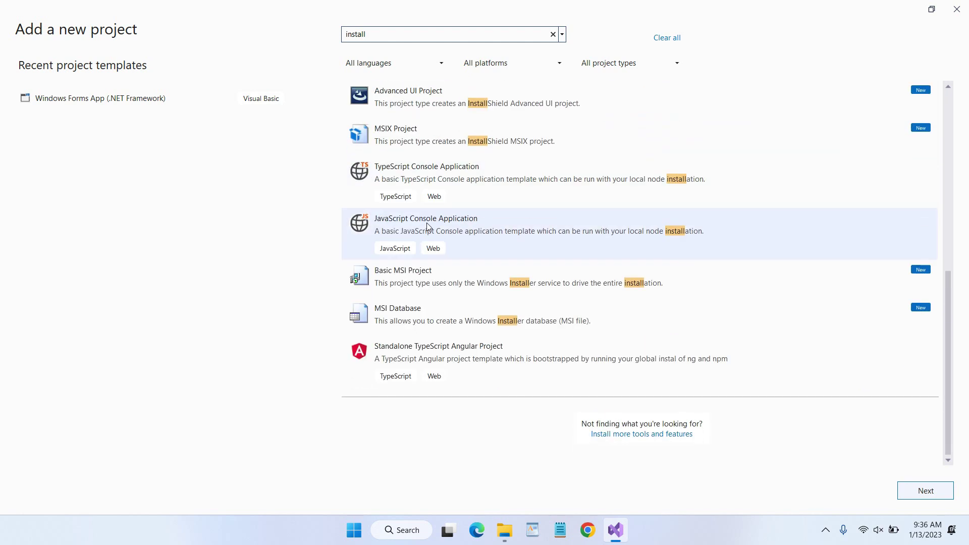
scroll(426, 223, up, 10)
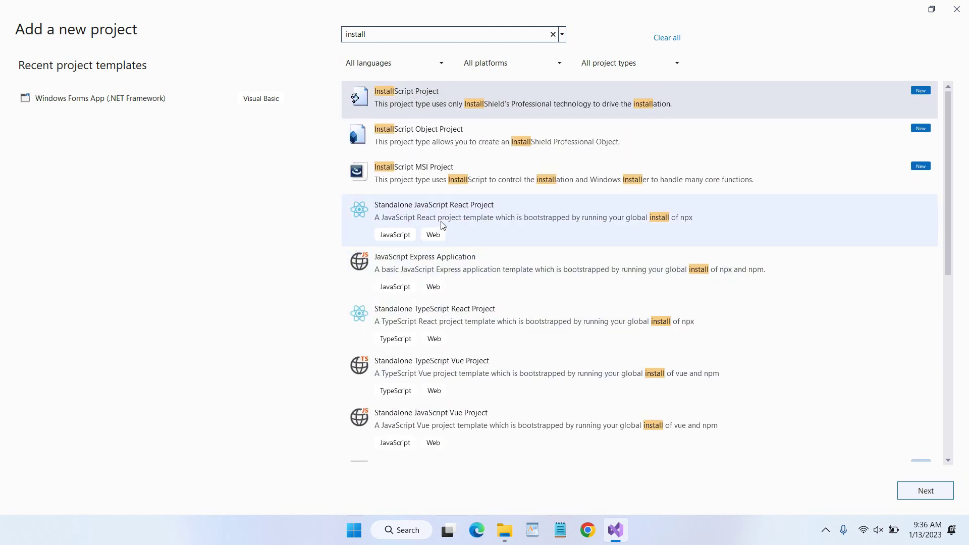